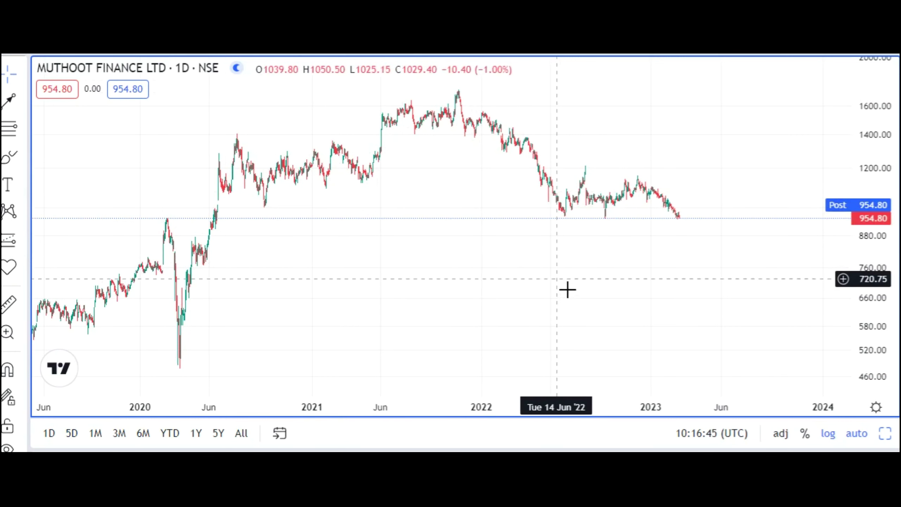
# Set the Muthoot Finance chart to 1-week candles and frame 2012 to early 2023
pyautogui.click(359, 43)
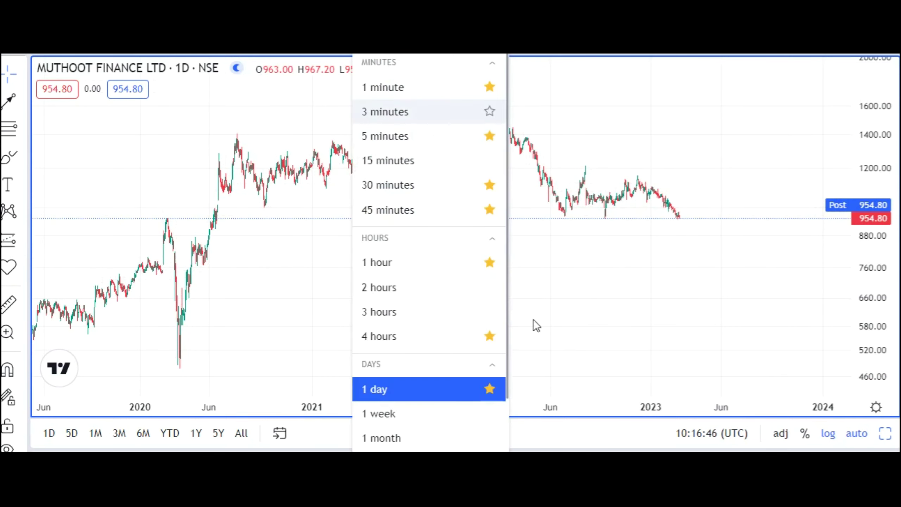
pyautogui.click(419, 414)
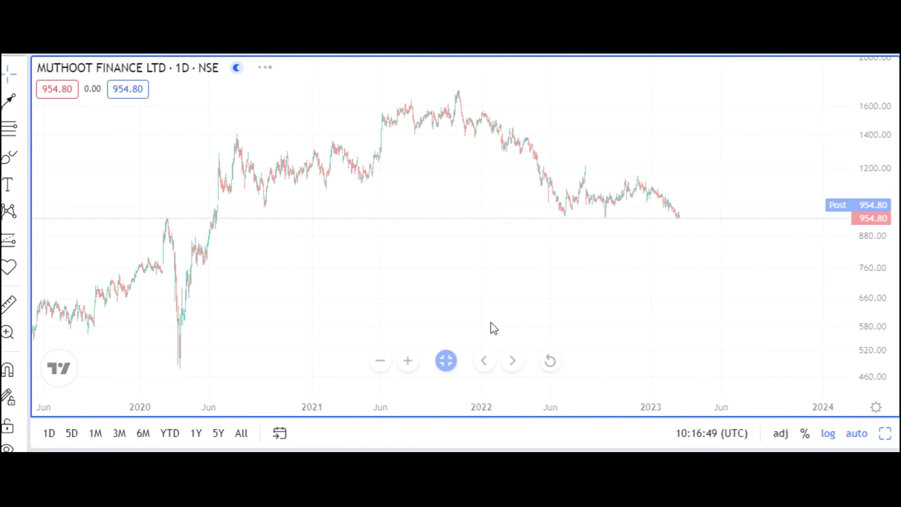
pyautogui.click(407, 360)
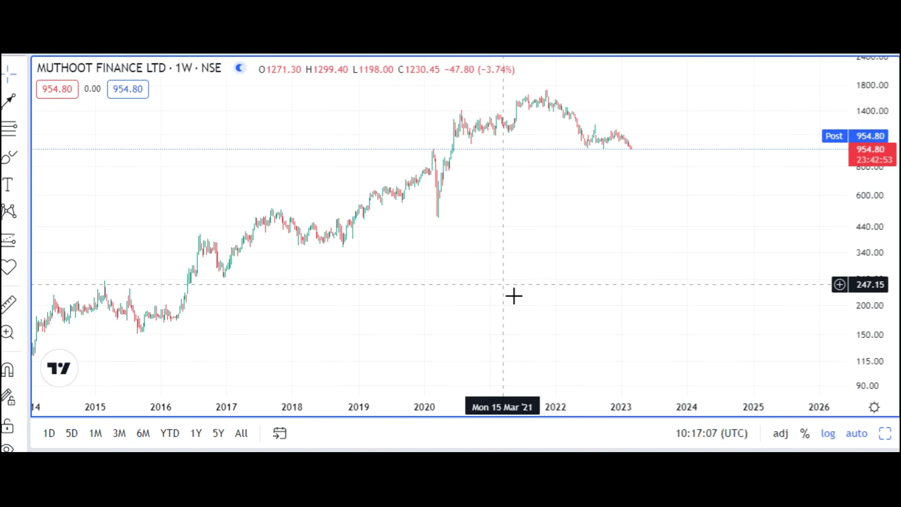
pyautogui.moveTo(485, 307); pyautogui.dragTo(621, 295)
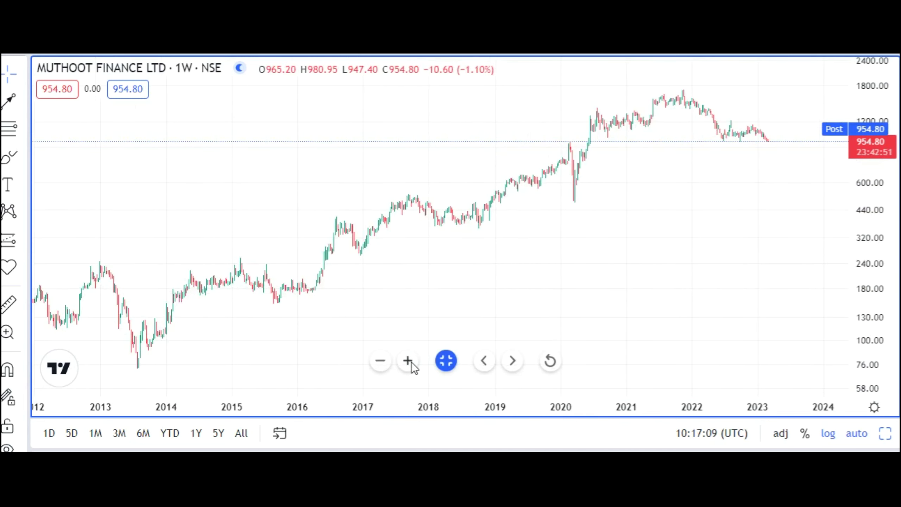
# Zoom the weekly chart in on the early-2020 plunge, spanning mid-2019 to early 2021
pyautogui.click(411, 362)
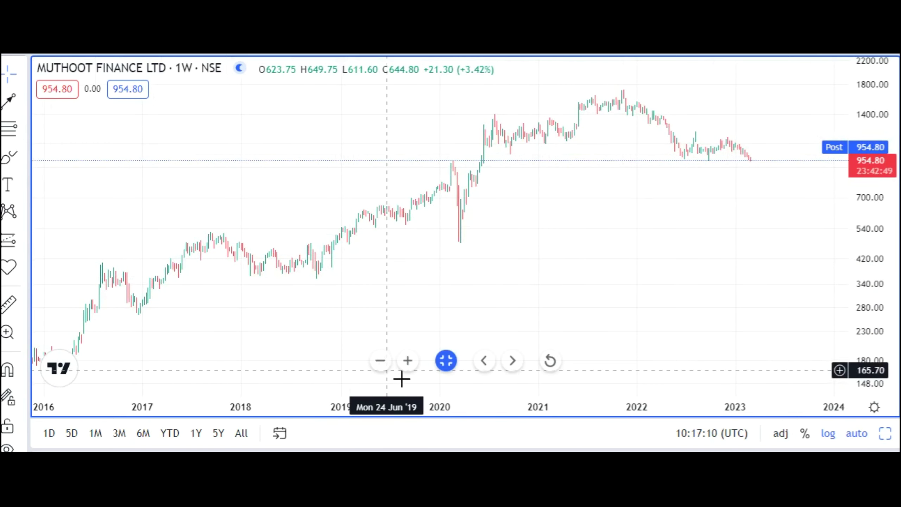
pyautogui.click(407, 361)
pyautogui.click(407, 361)
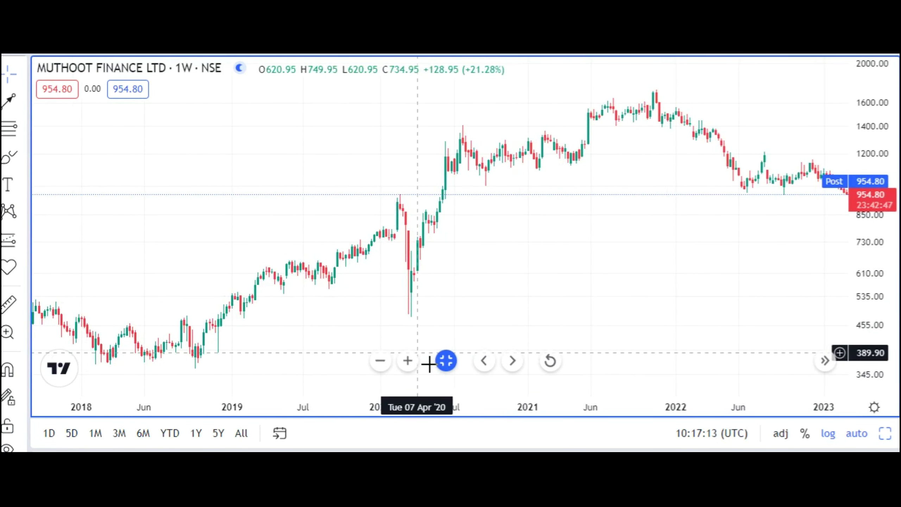
pyautogui.click(408, 363)
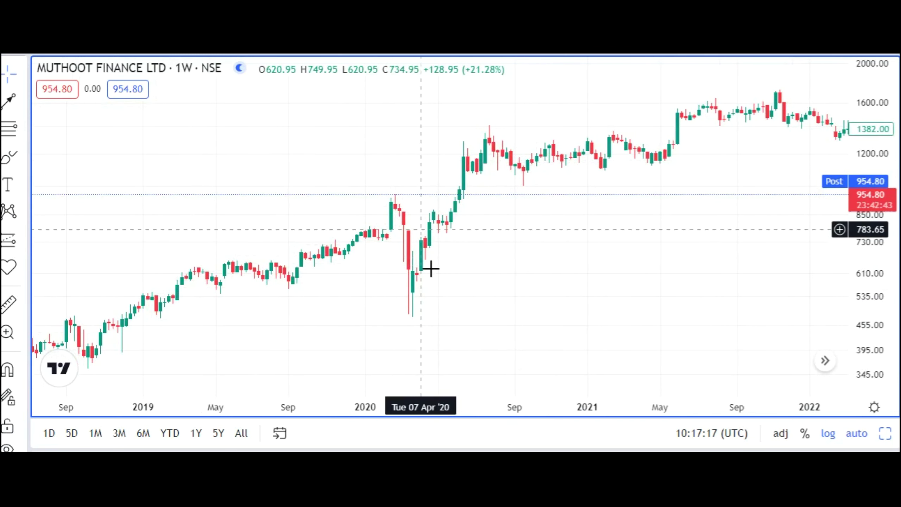
pyautogui.click(411, 361)
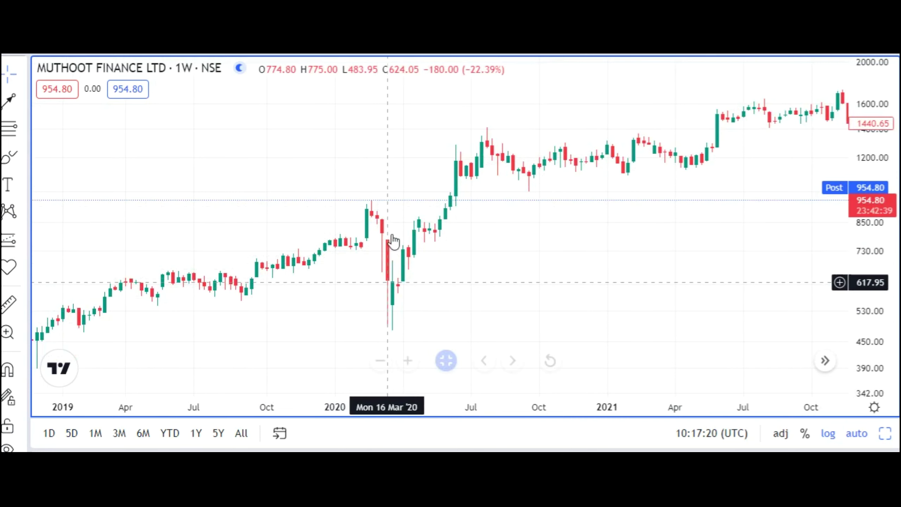
pyautogui.click(412, 361)
pyautogui.moveTo(392, 309); pyautogui.dragTo(628, 263)
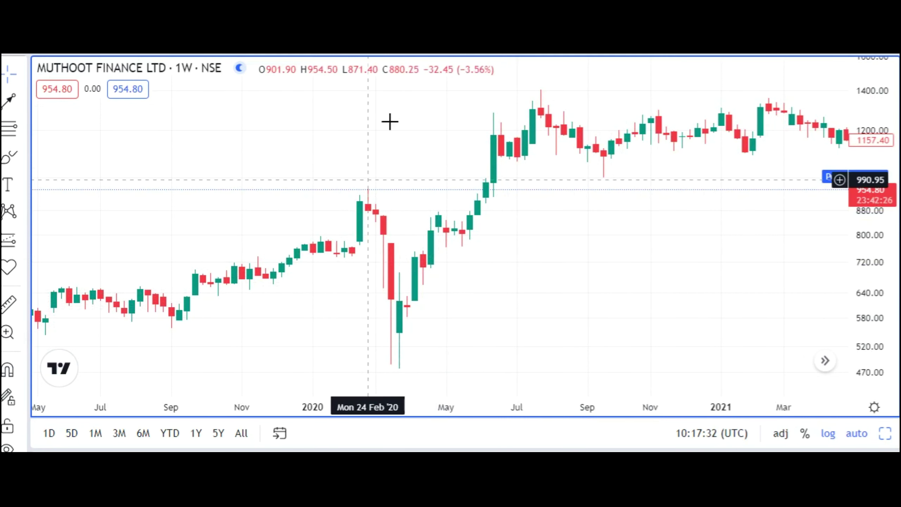
pyautogui.click(363, 42)
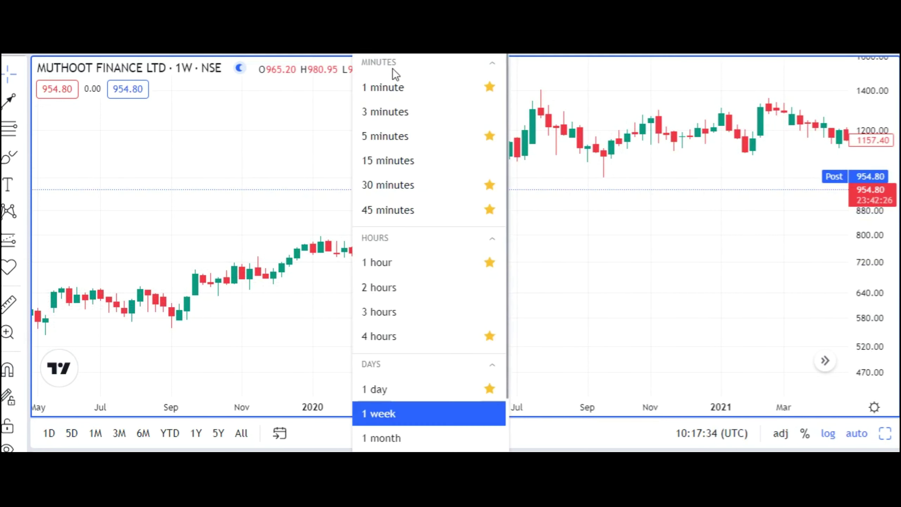
# Switch to monthly candles and pan and zoom onto the 2018–2022 bars
pyautogui.click(391, 436)
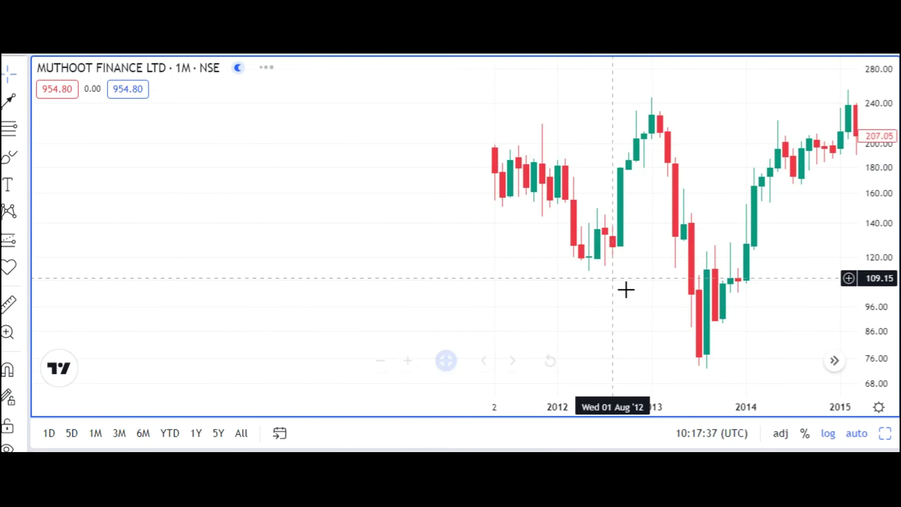
pyautogui.moveTo(623, 290); pyautogui.dragTo(458, 245)
pyautogui.moveTo(657, 268); pyautogui.dragTo(466, 252)
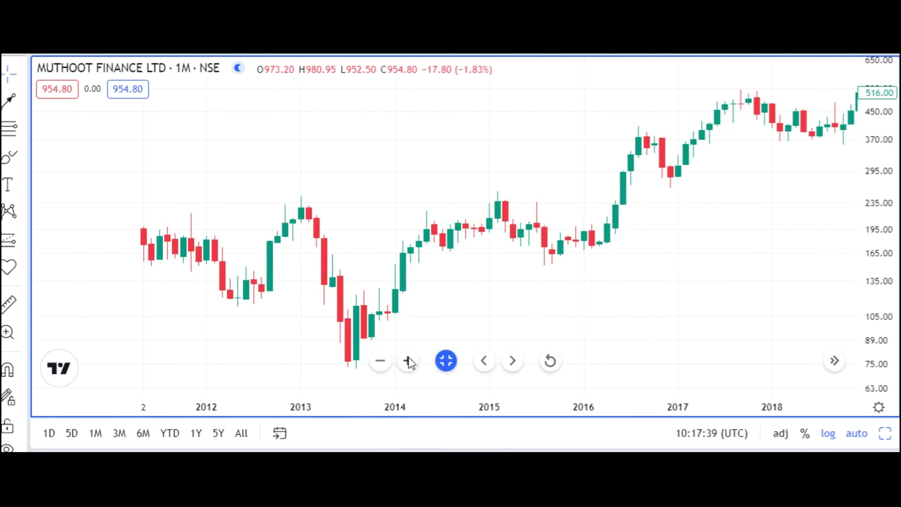
pyautogui.click(408, 361)
pyautogui.moveTo(603, 251); pyautogui.dragTo(365, 251)
pyautogui.hscroll(10, 745, 288)
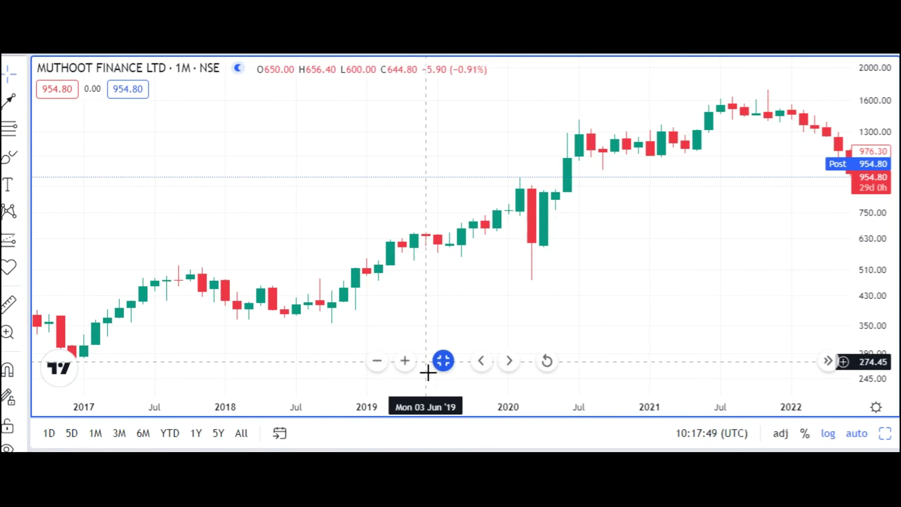
pyautogui.click(408, 360)
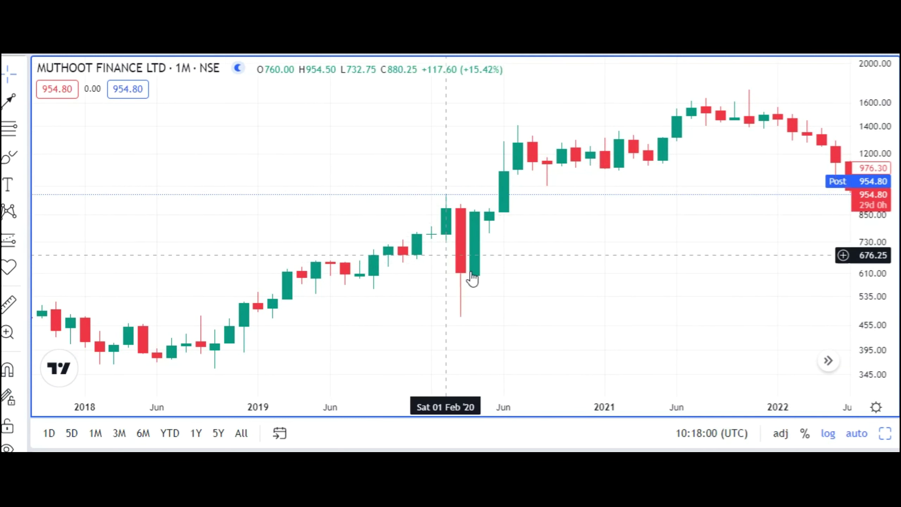
# Return to weekly candles with 1w, spanning late 2019 to early 2022
pyautogui.write('1w')
pyautogui.press('Return')
pyautogui.scroll(-8, 504, 208)
pyautogui.moveTo(355, 209); pyautogui.dragTo(422, 210)
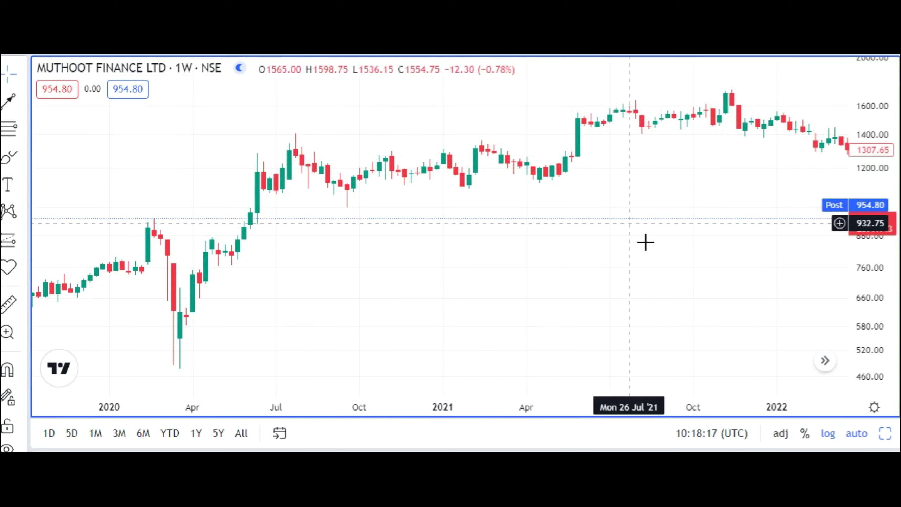
# Shift and zoom the weekly chart onto the 2021–2022 candles
pyautogui.moveTo(633, 229); pyautogui.dragTo(534, 252)
pyautogui.moveTo(595, 236); pyautogui.dragTo(449, 270)
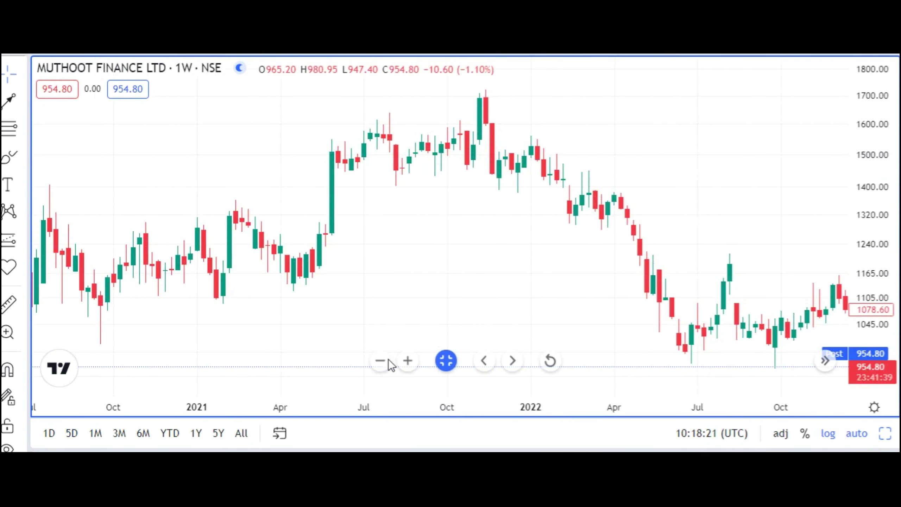
pyautogui.click(406, 360)
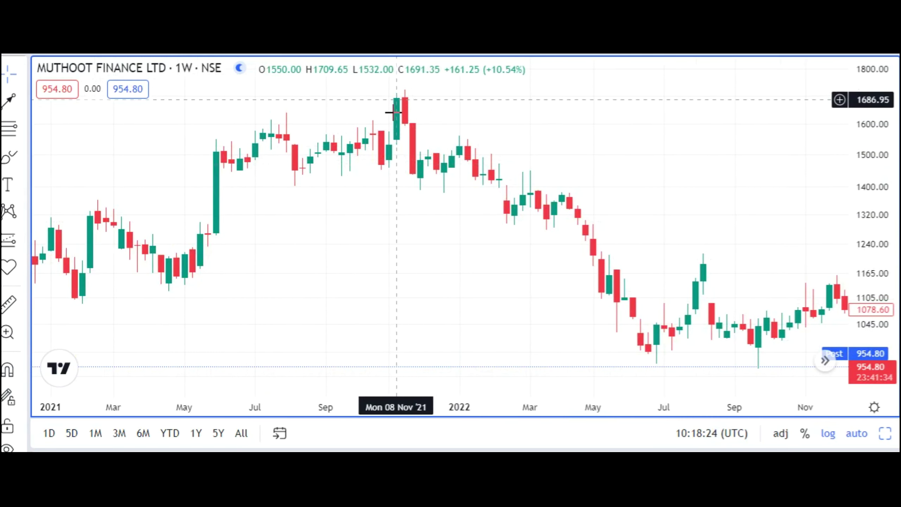
# Switch to monthly candles and bring the years through 2023 into view
pyautogui.click(360, 52)
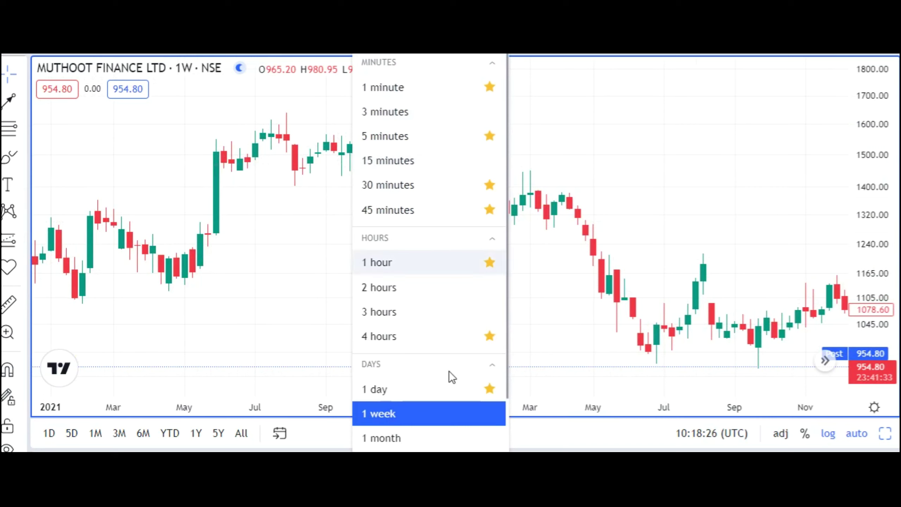
pyautogui.click(392, 436)
pyautogui.moveTo(645, 286); pyautogui.dragTo(292, 247)
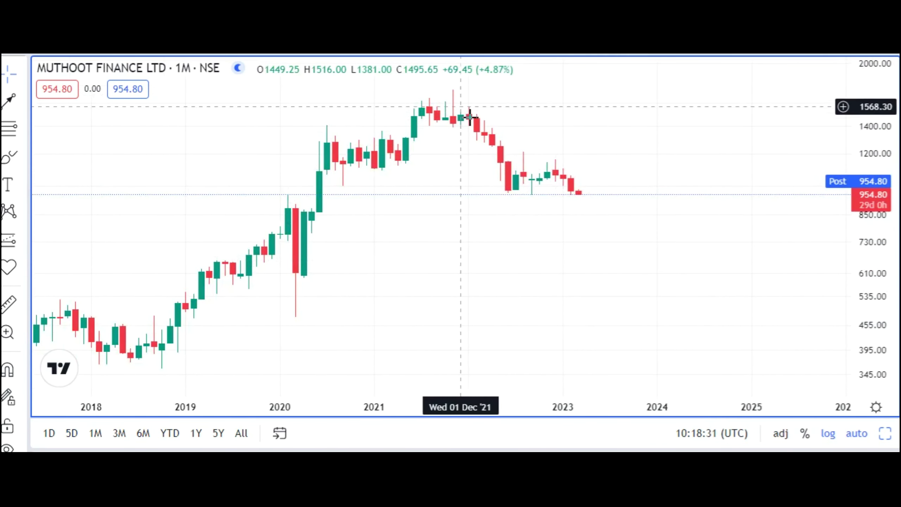
pyautogui.scroll(2, 431, 327)
pyautogui.moveTo(514, 301); pyautogui.dragTo(710, 286)
# Go back to weekly candles framing March 2022 to February 2023, near the 954.80 close
pyautogui.press('Down')
pyautogui.moveTo(574, 197); pyautogui.dragTo(689, 199)
pyautogui.moveTo(456, 142); pyautogui.dragTo(624, 185)
pyautogui.hscroll(2, 623, 185)
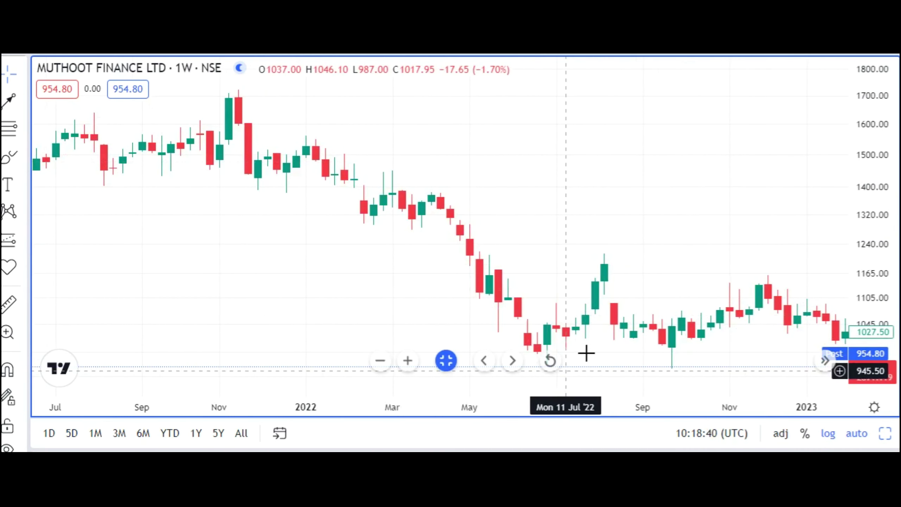
pyautogui.hscroll(5, 563, 311)
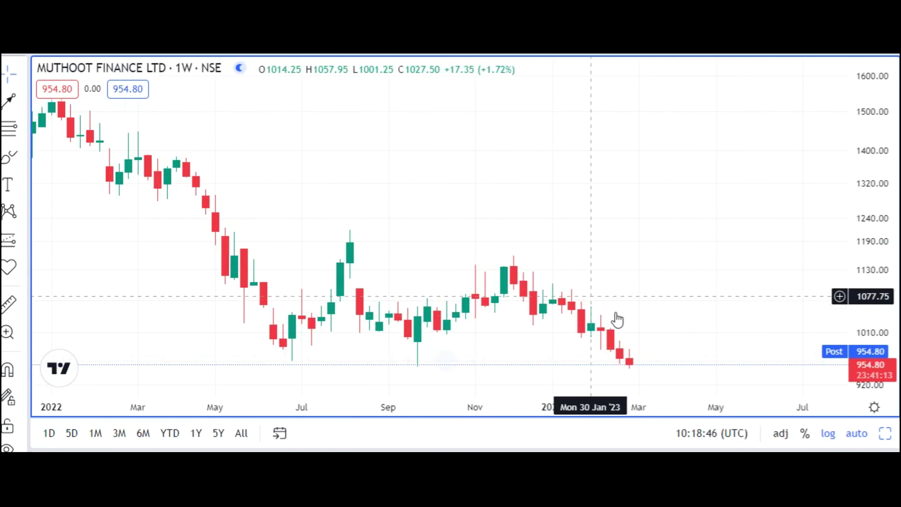
pyautogui.scroll(2, 590, 323)
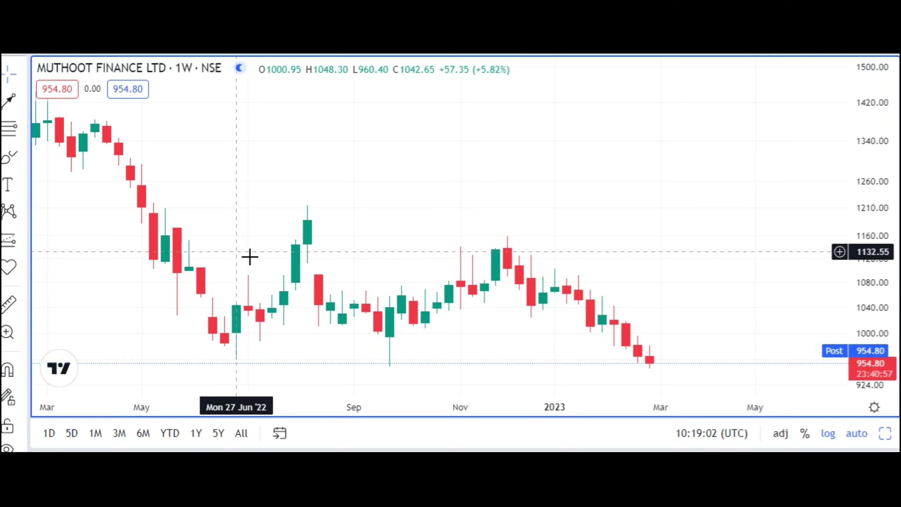
pyautogui.moveTo(250, 255); pyautogui.dragTo(352, 292)
# Switch to monthly candles and zoom in on the recent months
pyautogui.click(358, 54)
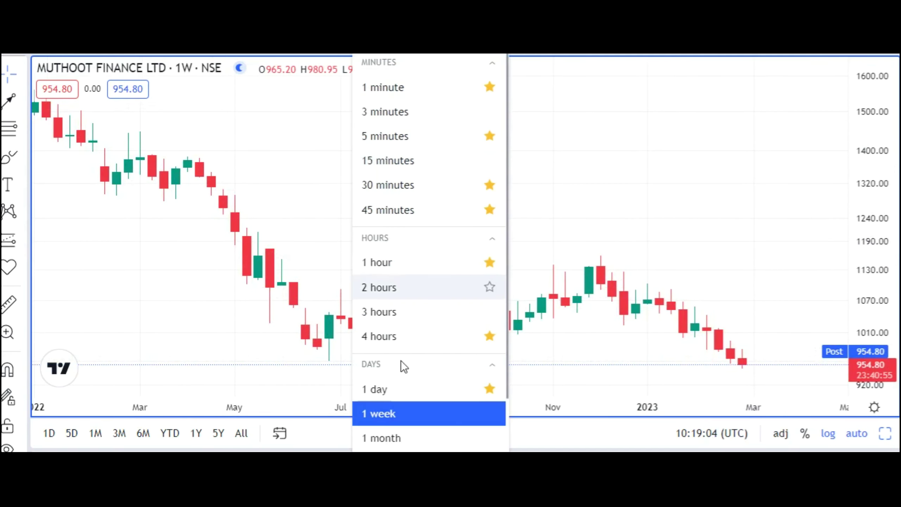
pyautogui.click(378, 433)
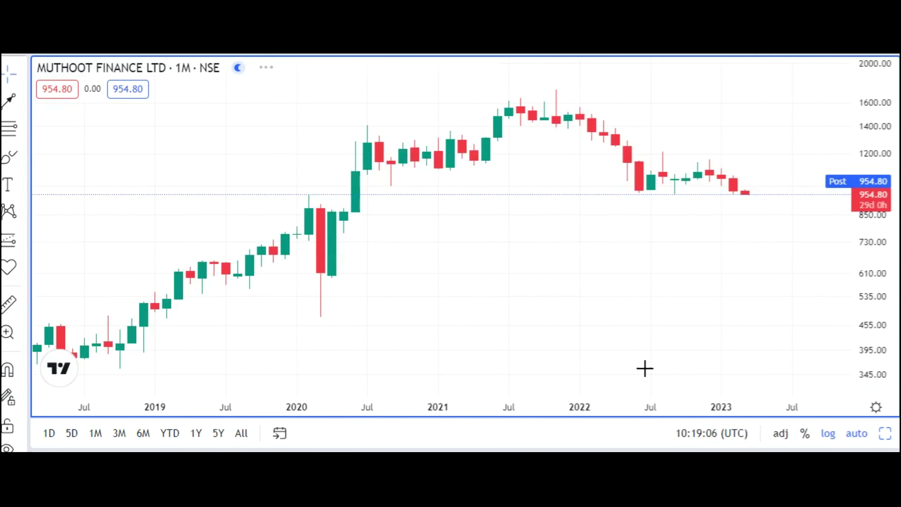
pyautogui.scroll(3, 596, 227)
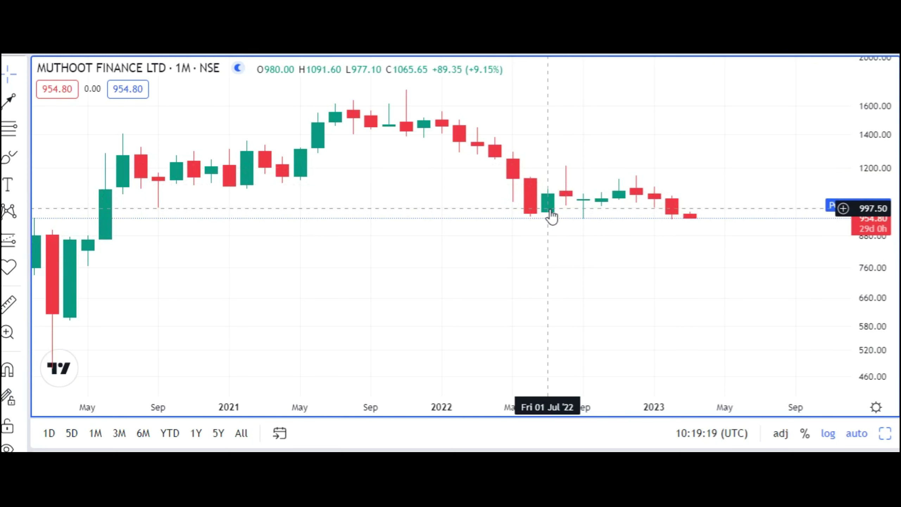
pyautogui.click(411, 362)
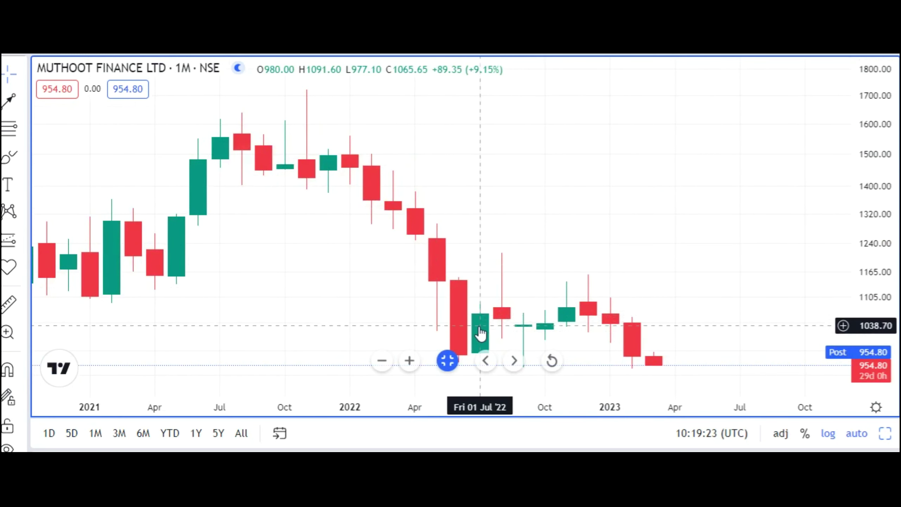
pyautogui.moveTo(556, 237); pyautogui.dragTo(589, 236)
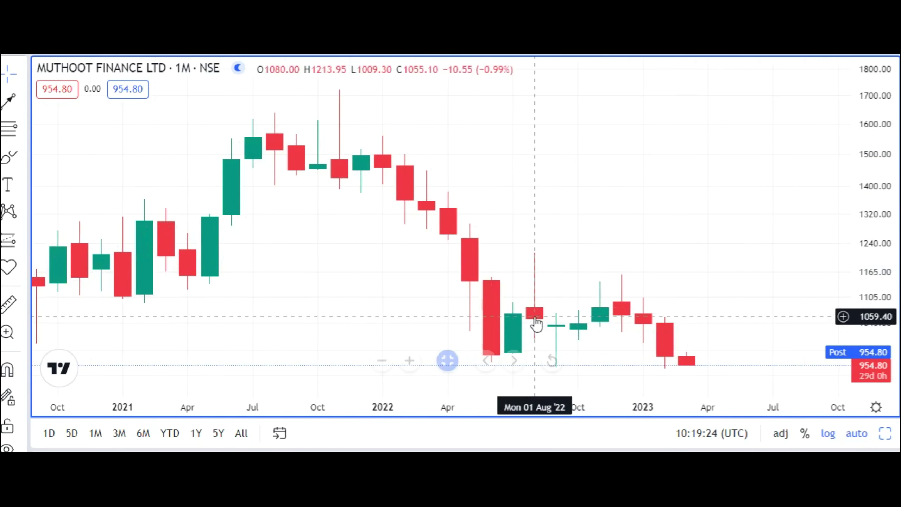
# Return to weekly candles, showing June 2022 to February 2023
pyautogui.click(381, 360)
pyautogui.click(360, 53)
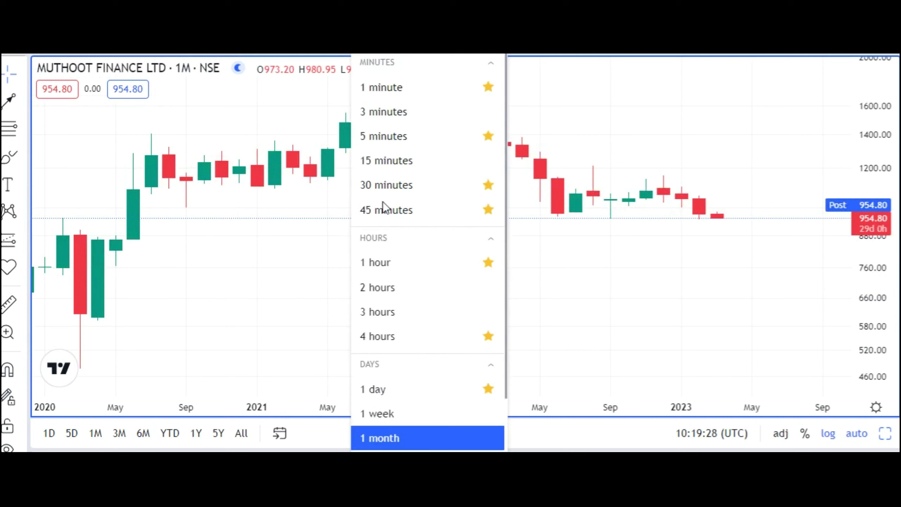
pyautogui.click(399, 412)
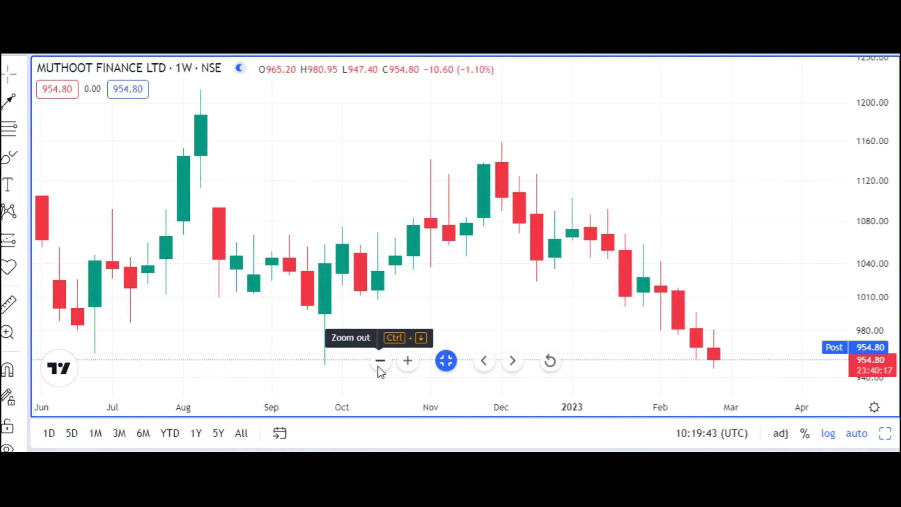
# Zoom the weekly chart out and pan to the 2016–2020 price history
pyautogui.click(376, 366)
pyautogui.click(378, 366)
pyautogui.click(382, 359)
pyautogui.click(381, 359)
pyautogui.click(382, 360)
pyautogui.moveTo(371, 291); pyautogui.dragTo(607, 368)
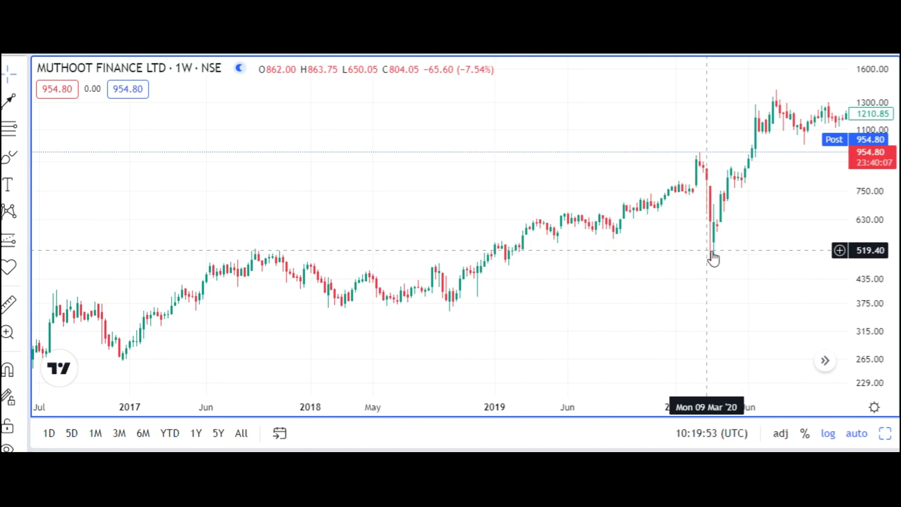
# Draw a horizontal line at 507.20 across the 2017–2018 highs
pyautogui.click(22, 102)
pyautogui.click(107, 231)
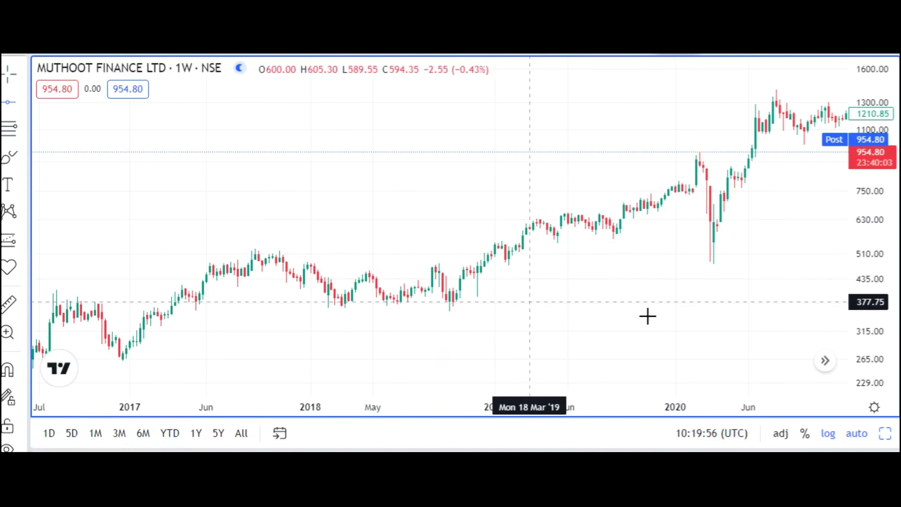
pyautogui.click(699, 266)
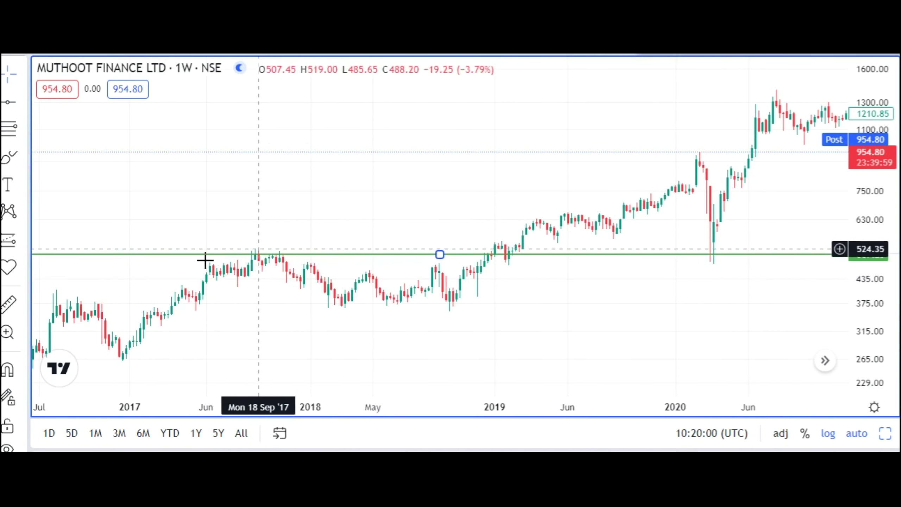
# Select the 507.20 line, then pan and zoom toward mid-2020 through 2023
pyautogui.moveTo(591, 294); pyautogui.dragTo(575, 292)
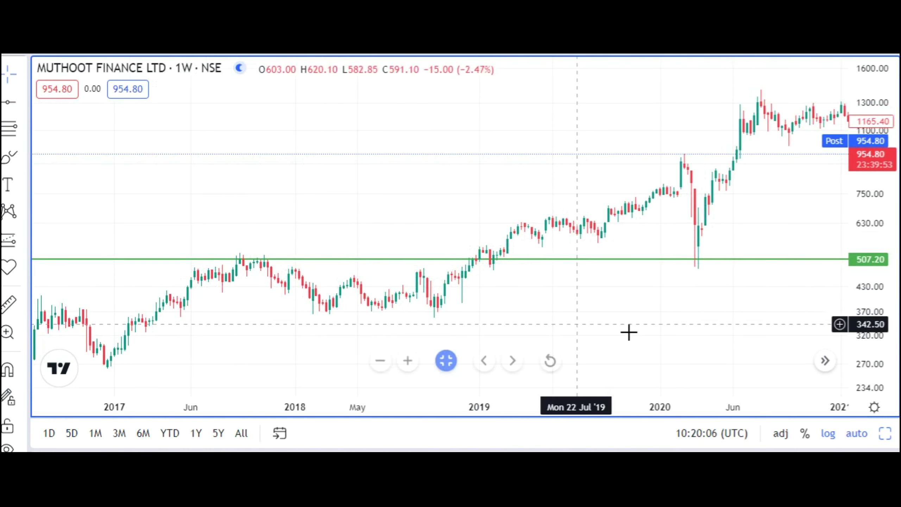
pyautogui.click(697, 261)
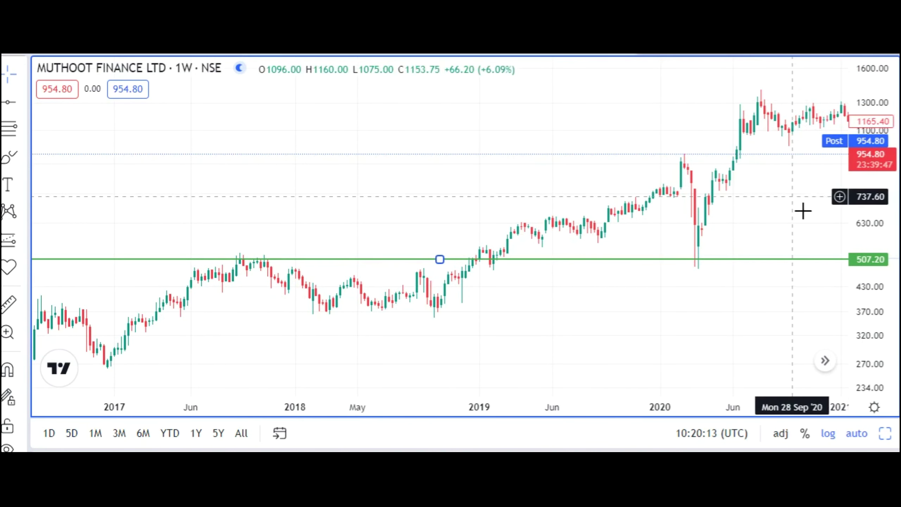
pyautogui.moveTo(624, 319); pyautogui.dragTo(512, 351)
pyautogui.moveTo(706, 277); pyautogui.dragTo(471, 281)
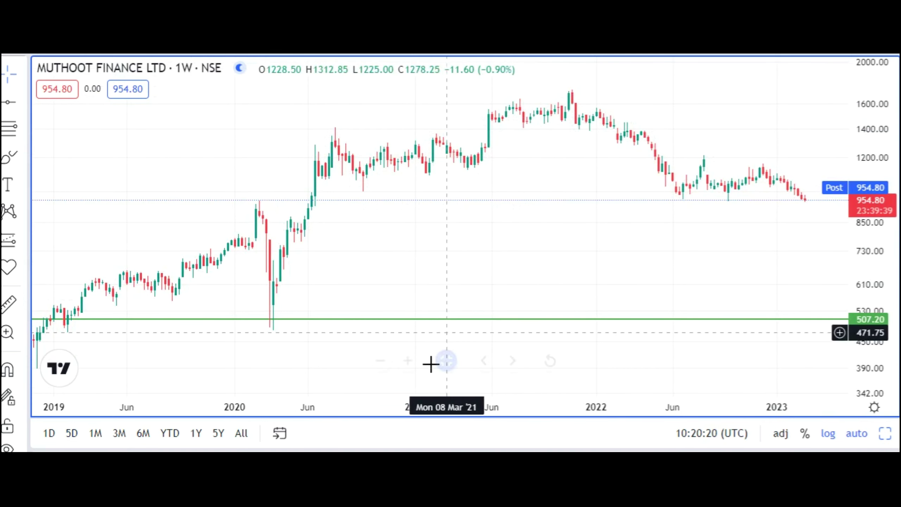
pyautogui.click(409, 362)
pyautogui.click(408, 361)
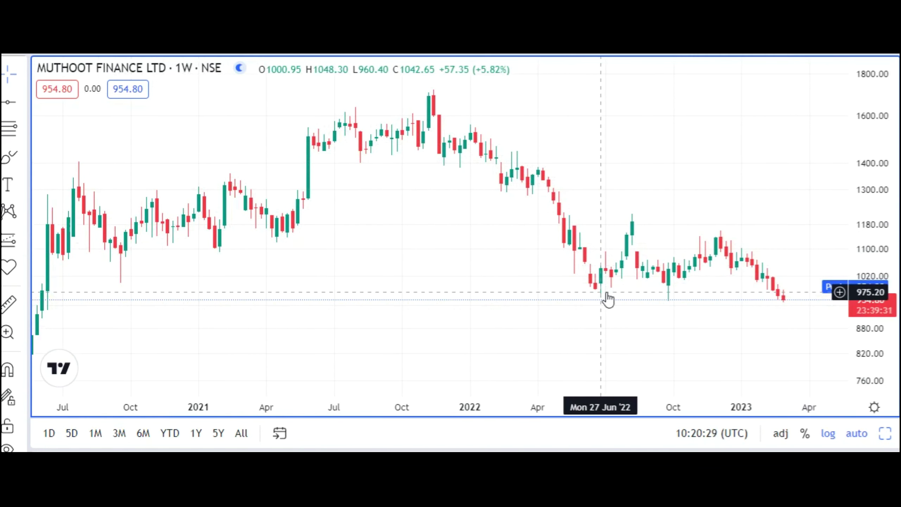
# Reframe the weekly chart to span 2019 to early 2023, including the lows near 950
pyautogui.click(377, 368)
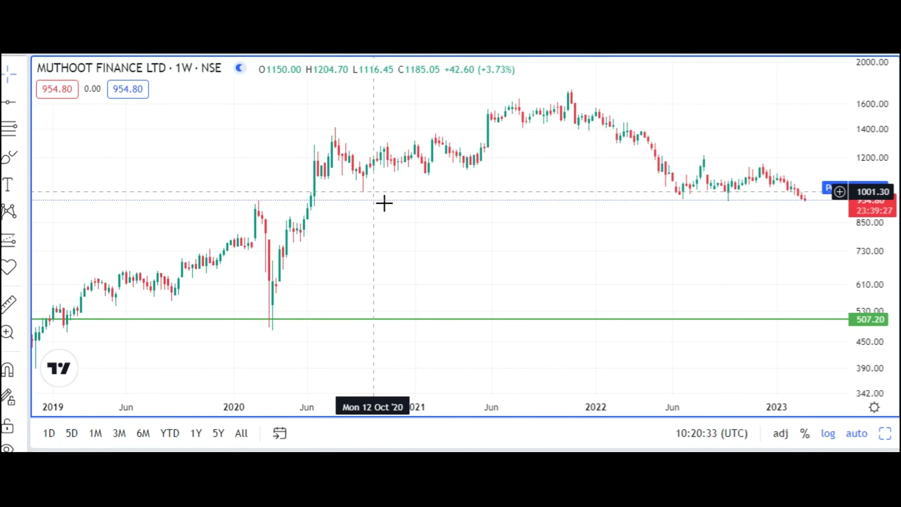
pyautogui.click(410, 364)
pyautogui.moveTo(340, 300); pyautogui.dragTo(517, 307)
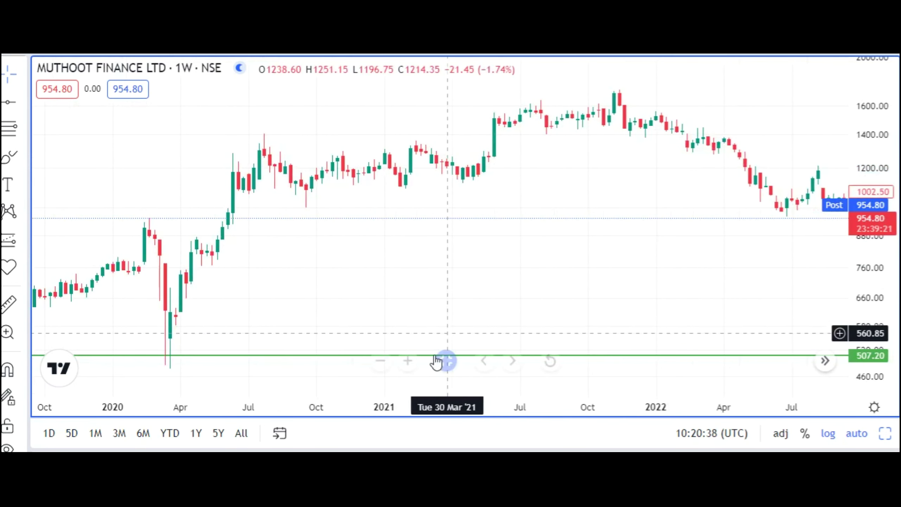
pyautogui.click(386, 356)
pyautogui.click(385, 358)
pyautogui.moveTo(653, 269); pyautogui.dragTo(518, 280)
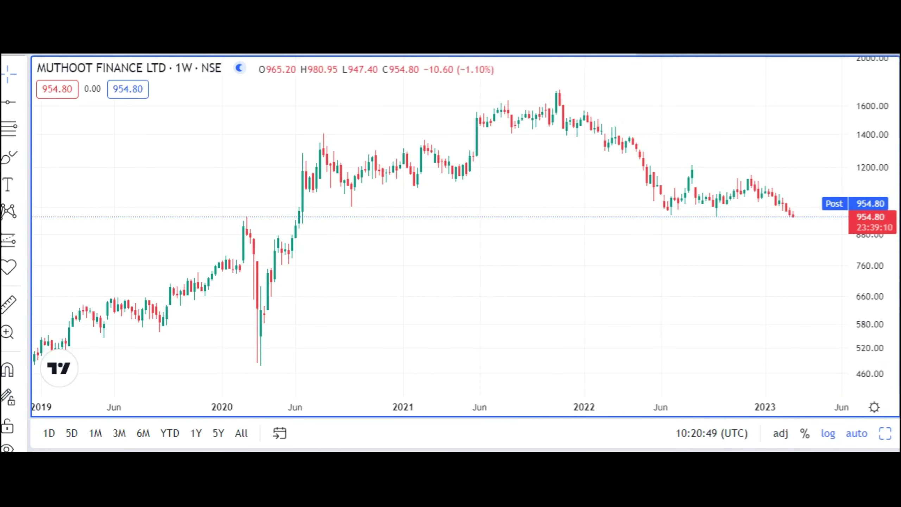
pyautogui.moveTo(649, 240); pyautogui.dragTo(631, 237)
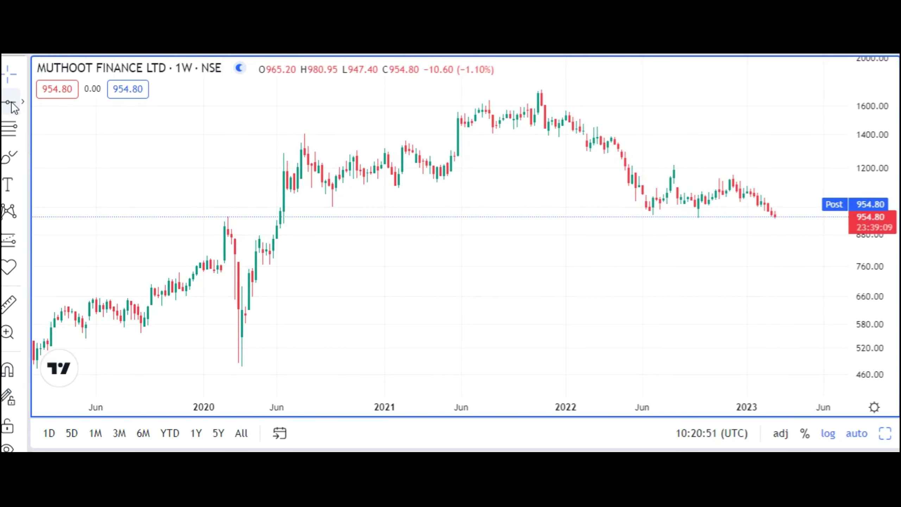
# Draw a horizontal line at 945.50 along the 2022–2023 weekly lows
pyautogui.click(23, 99)
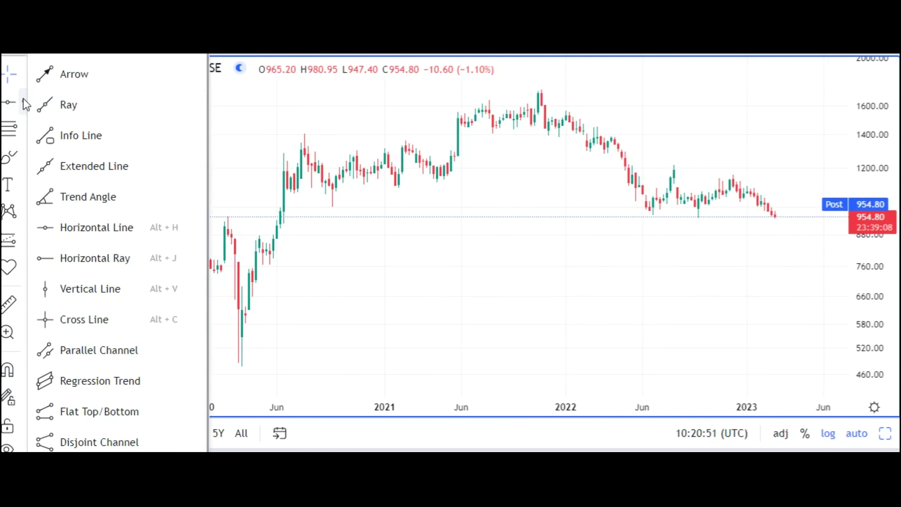
pyautogui.click(90, 237)
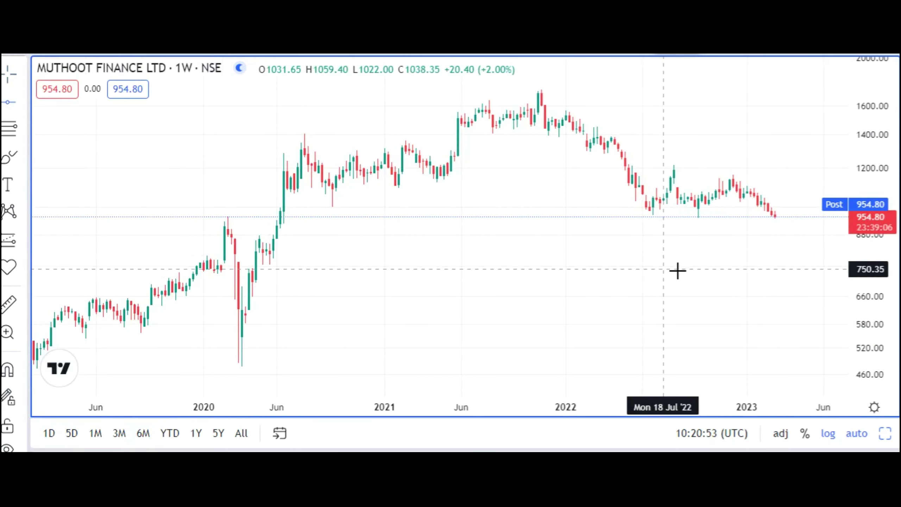
pyautogui.click(673, 230)
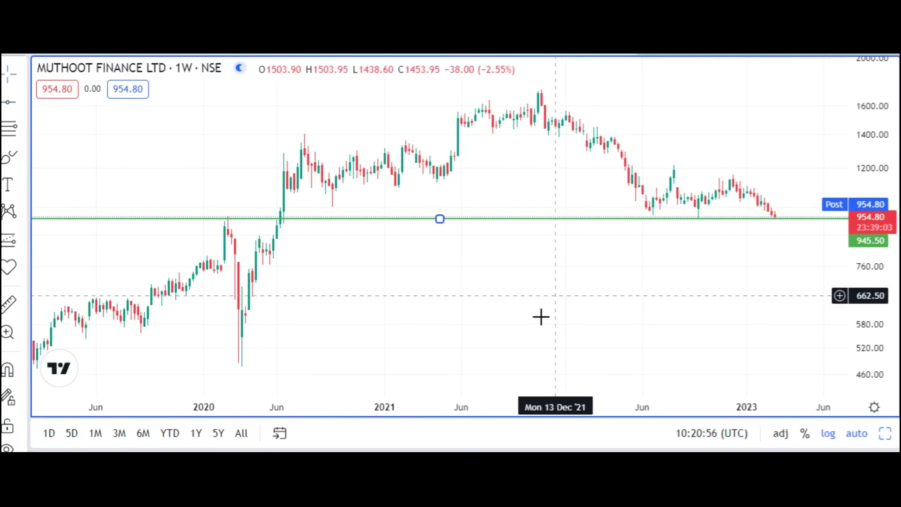
# Zoom and pan to check the 945.50 line across mid-2019 through 2023
pyautogui.click(413, 362)
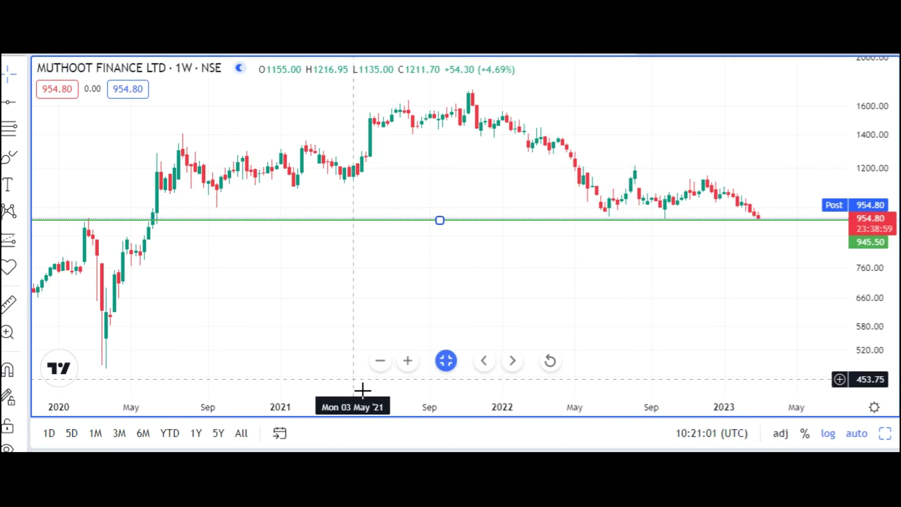
pyautogui.click(378, 361)
pyautogui.click(377, 363)
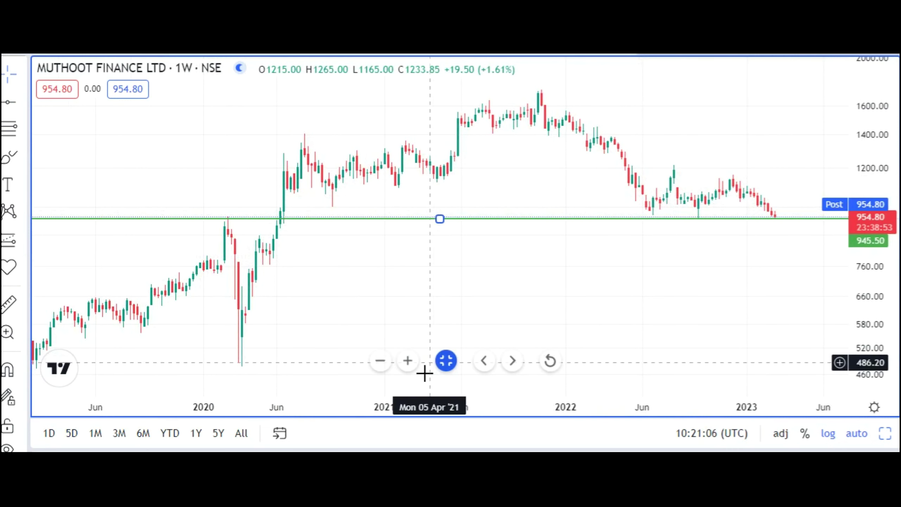
pyautogui.click(408, 360)
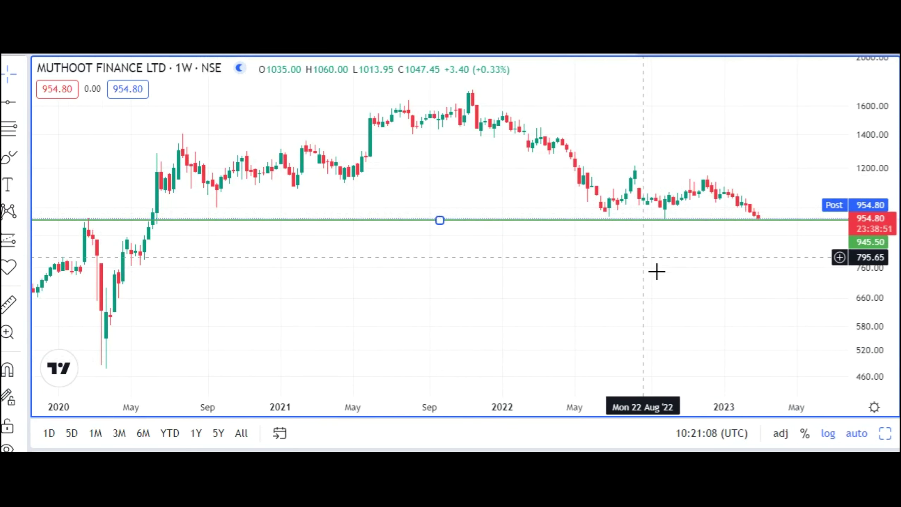
pyautogui.moveTo(685, 248); pyautogui.dragTo(583, 269)
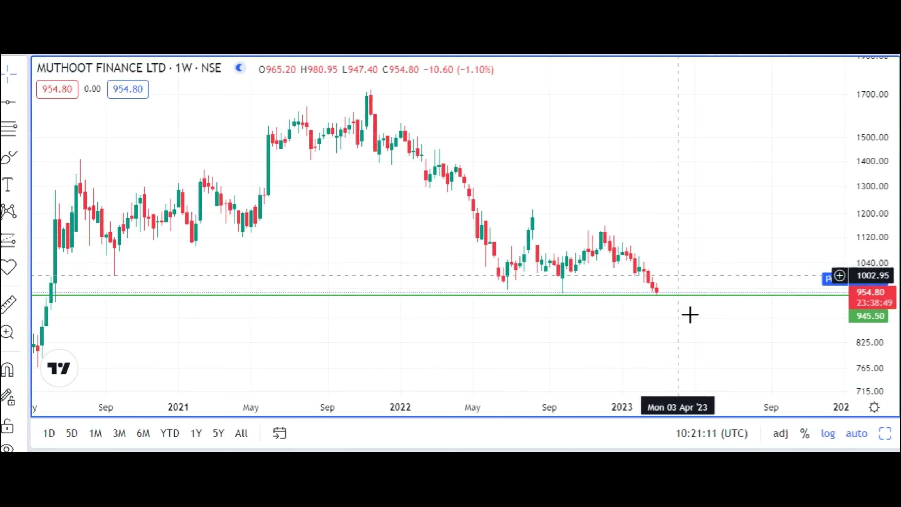